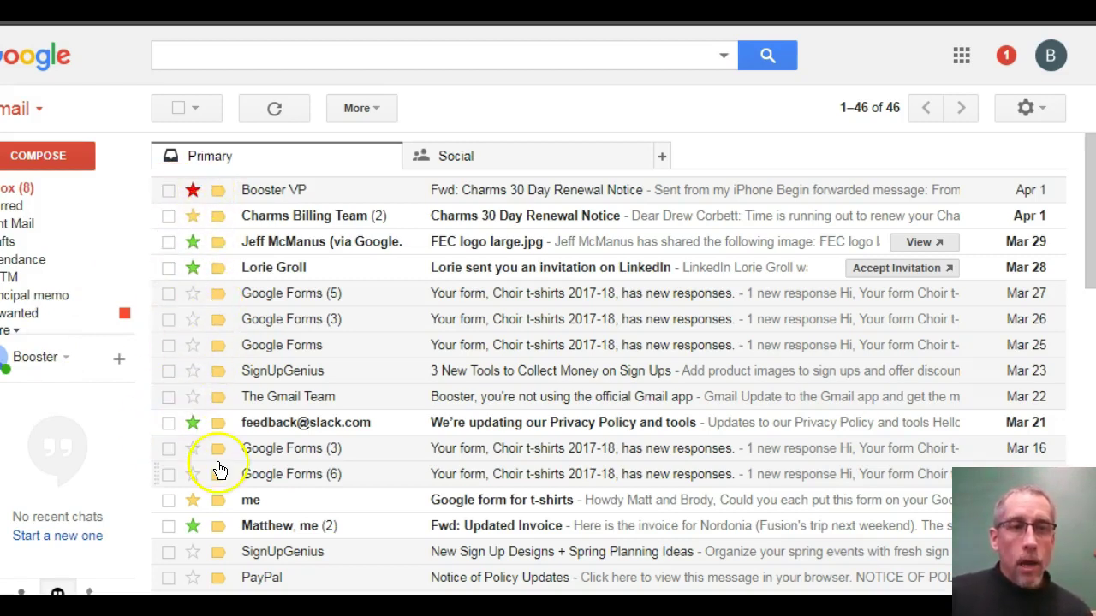
scroll(210, 462, down, 3)
scroll(205, 392, down, 10)
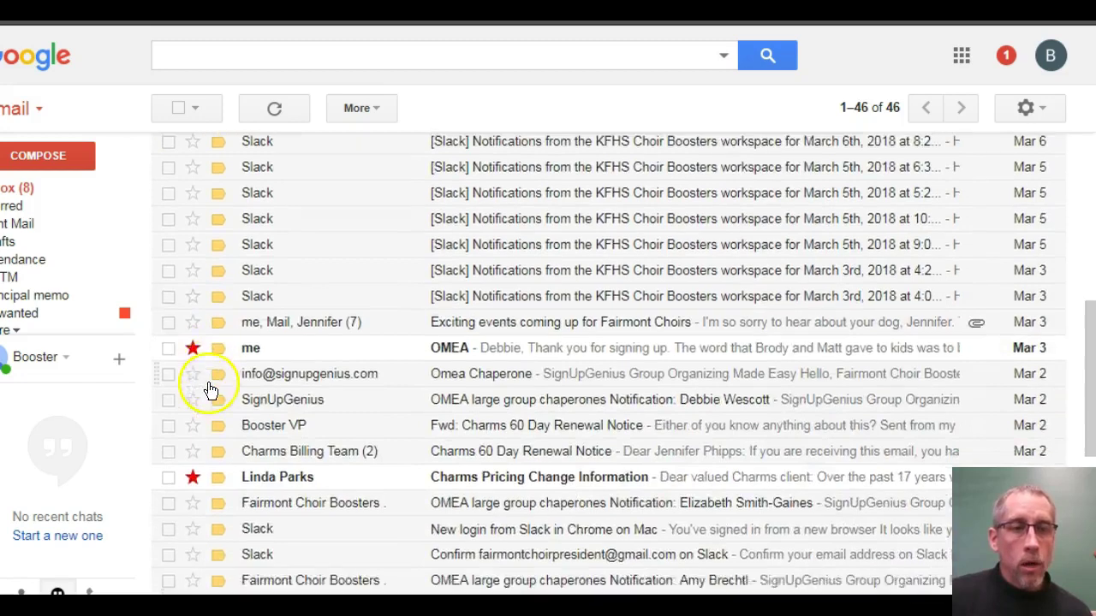
scroll(192, 419, up, 6)
scroll(195, 419, up, 8)
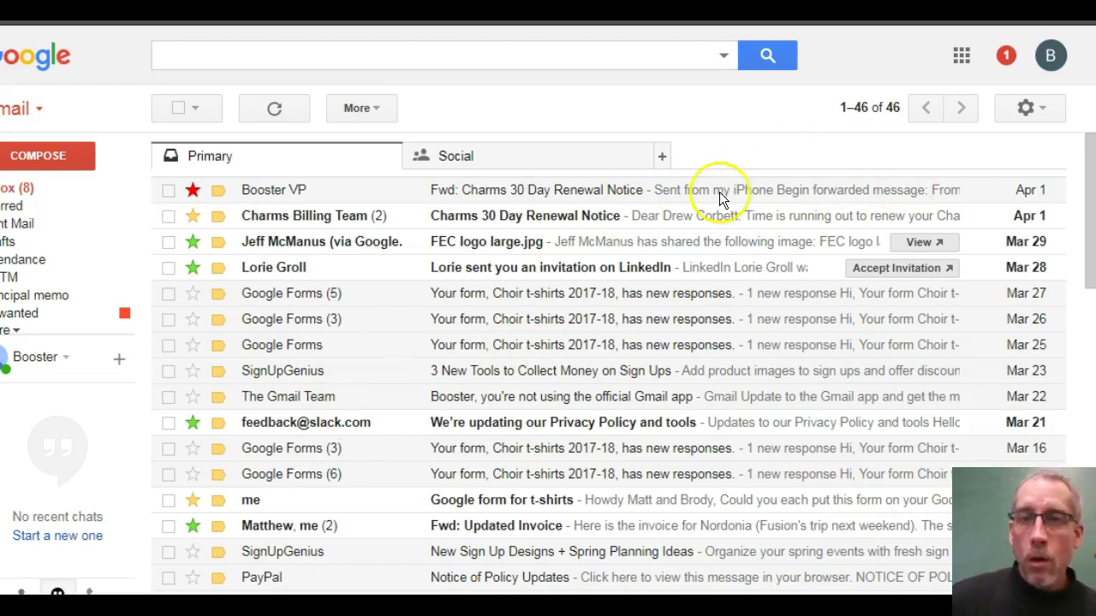
click(893, 111)
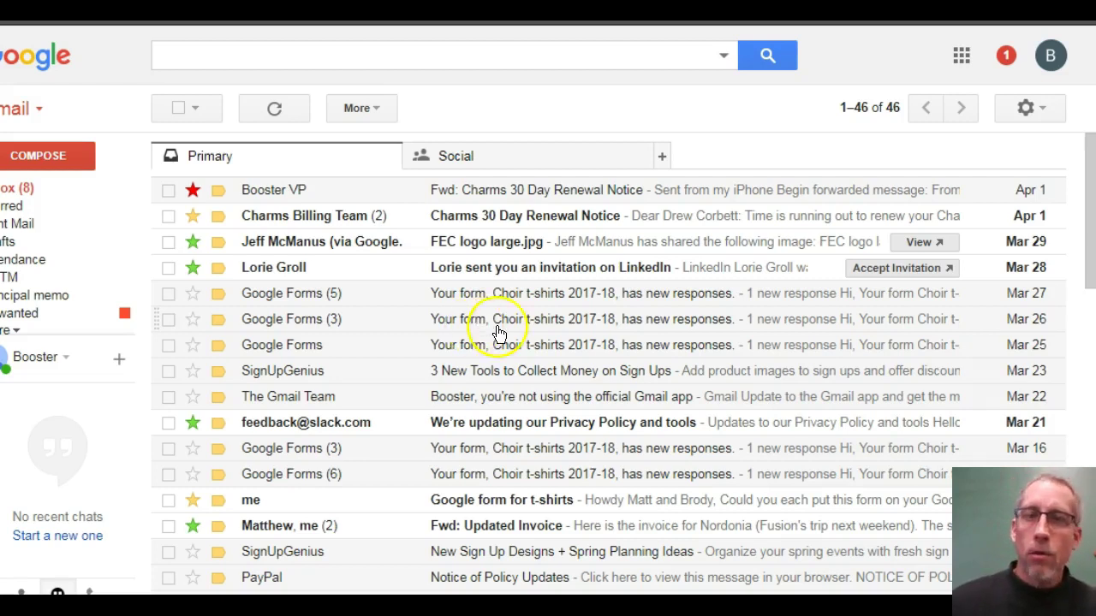
- Open the inbox settings and change the inbox type to Priority Inbox
click(1040, 108)
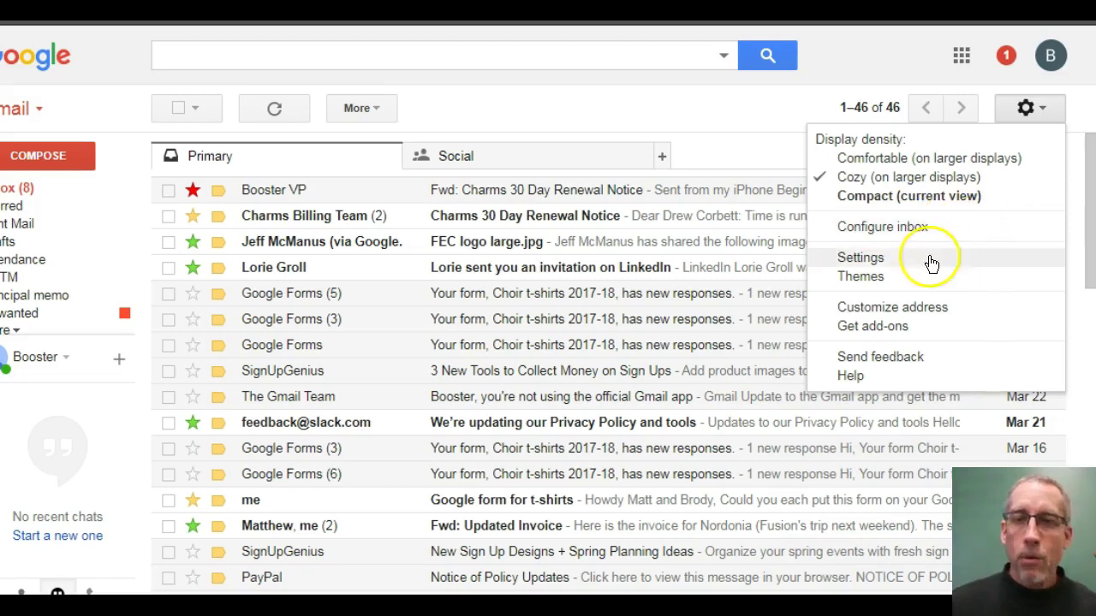
click(861, 258)
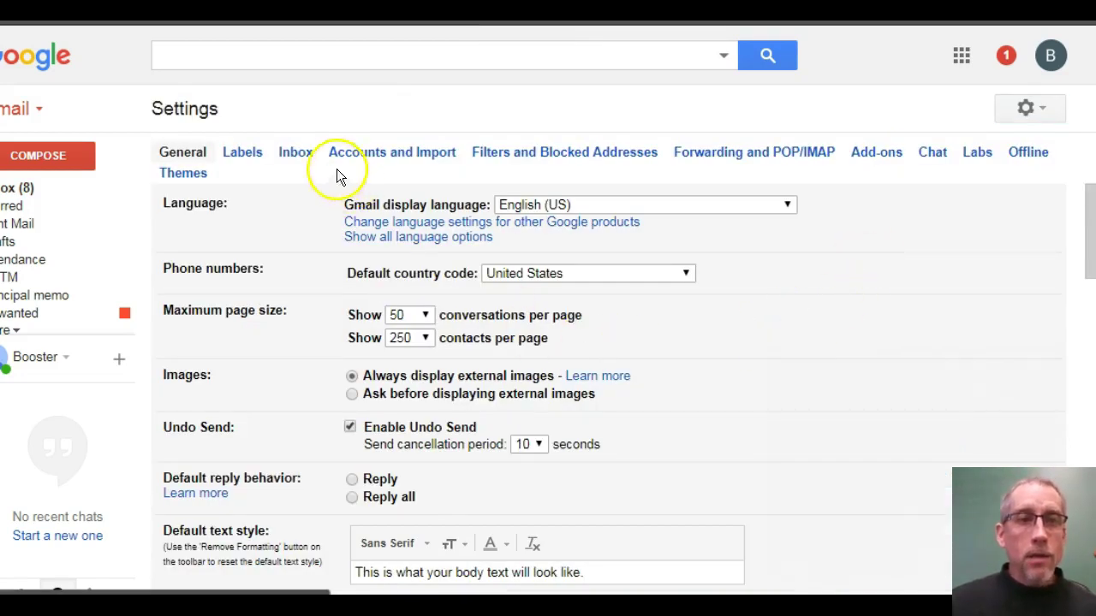
click(296, 154)
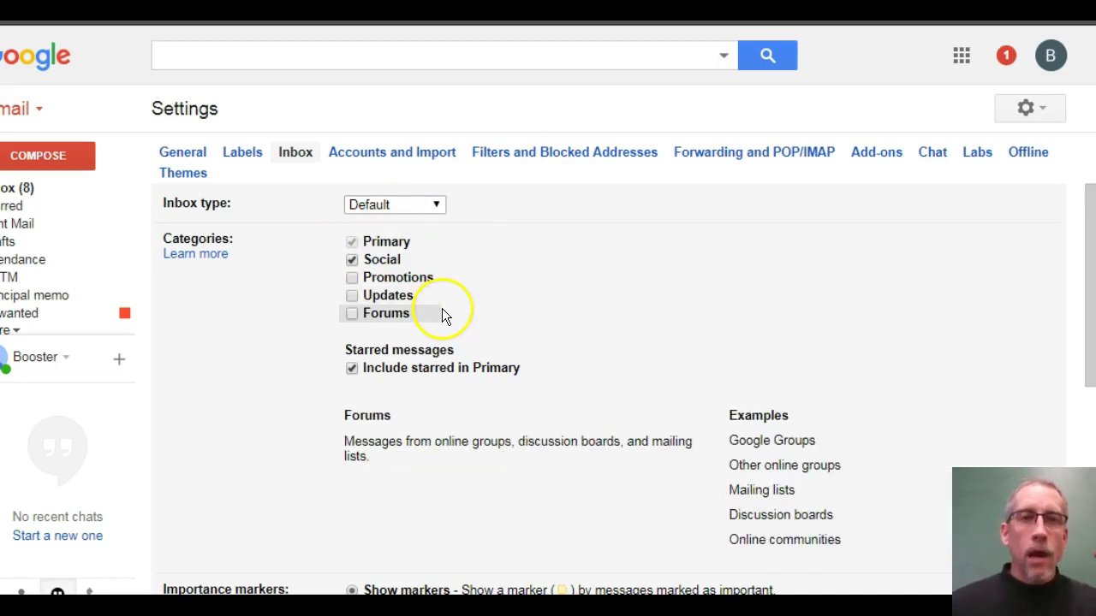
click(438, 205)
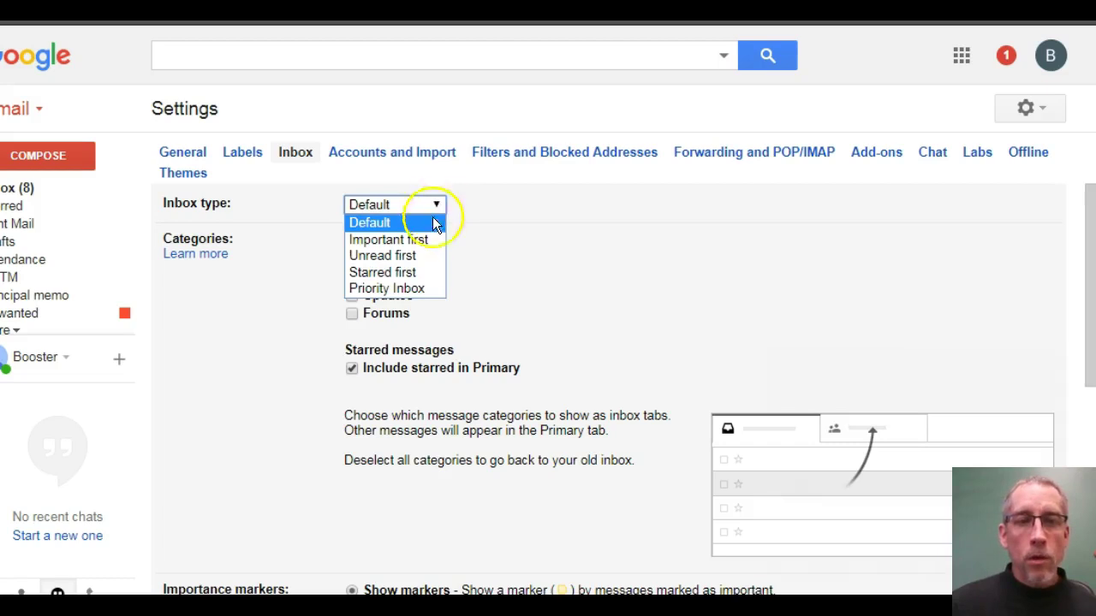
click(394, 288)
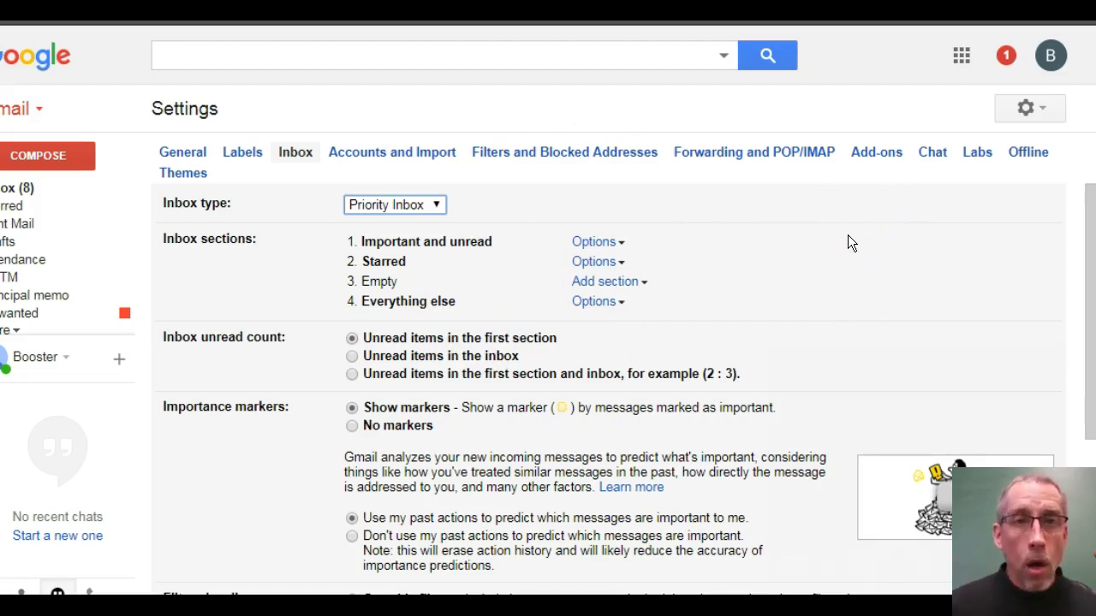
scroll(821, 214, down, 2)
scroll(813, 199, up, 2)
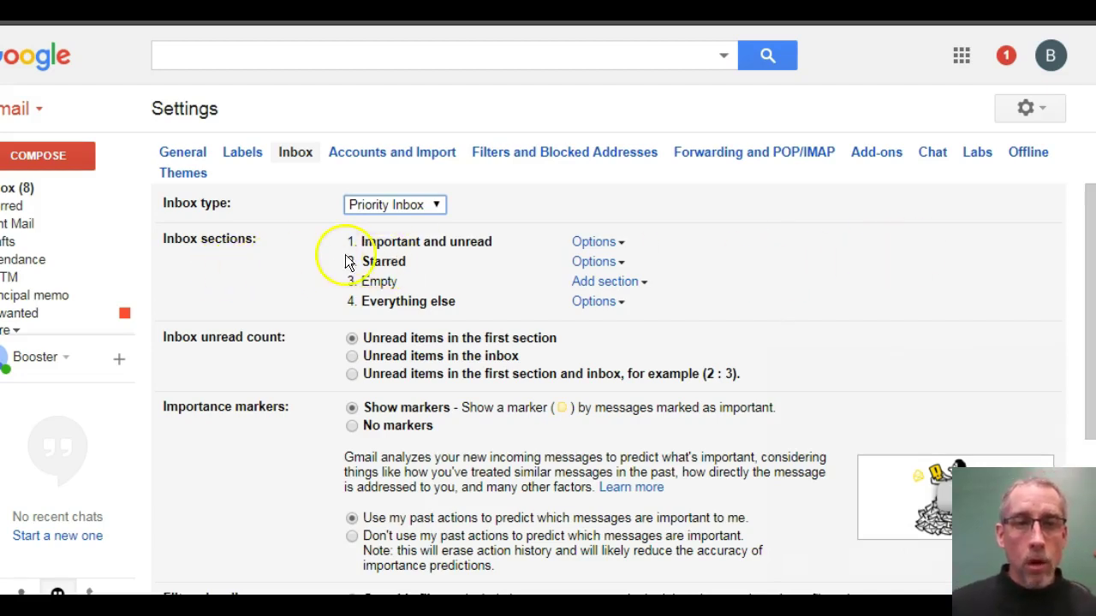
- Set the second inbox section to show the Drafts label and add Starred as the third section
click(621, 264)
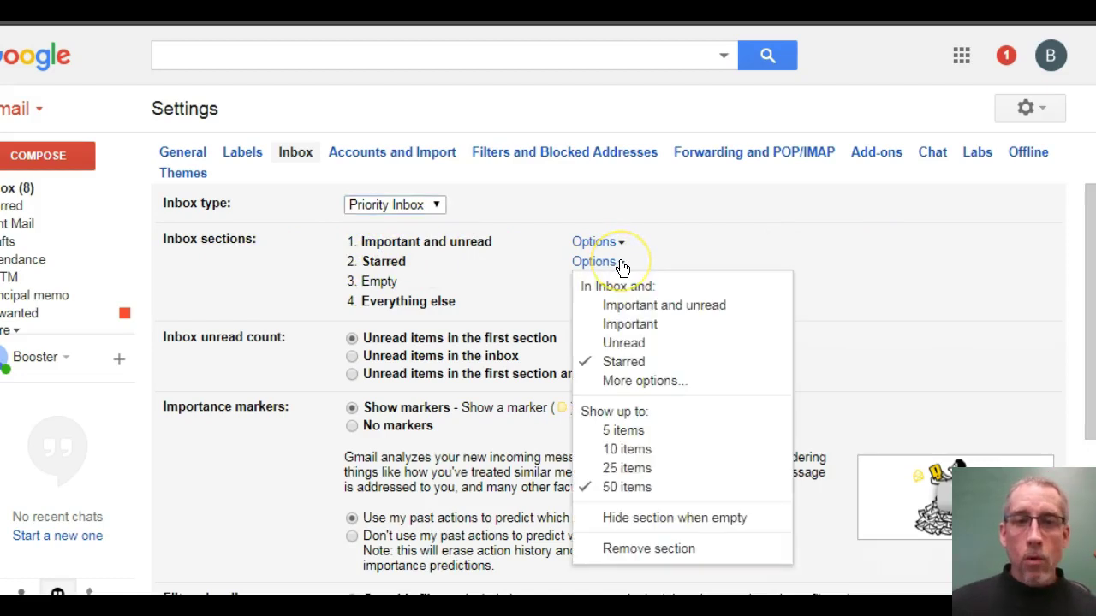
click(629, 382)
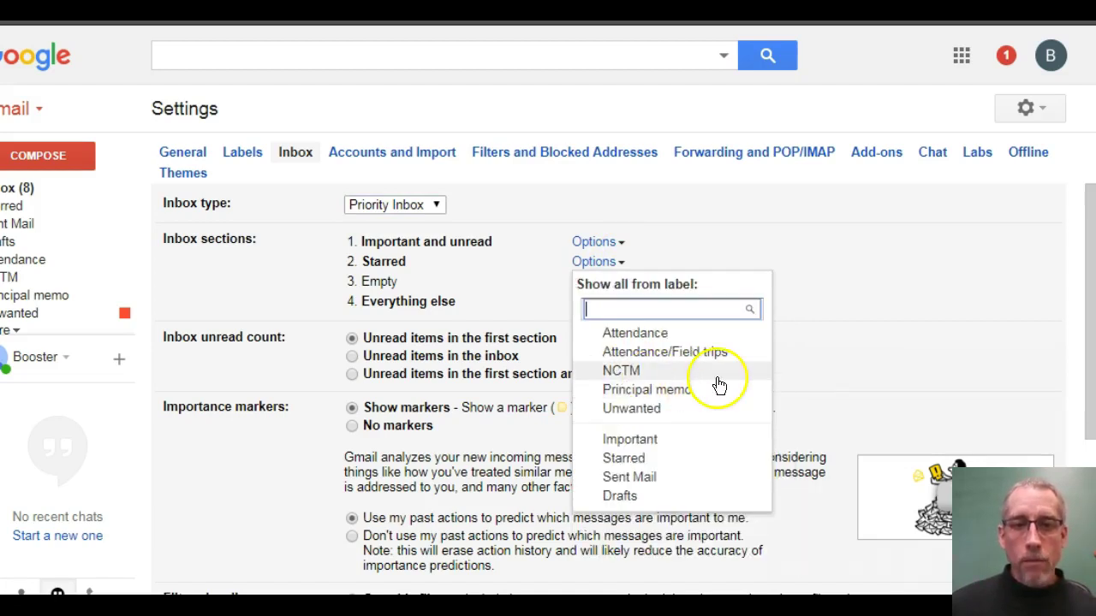
click(618, 496)
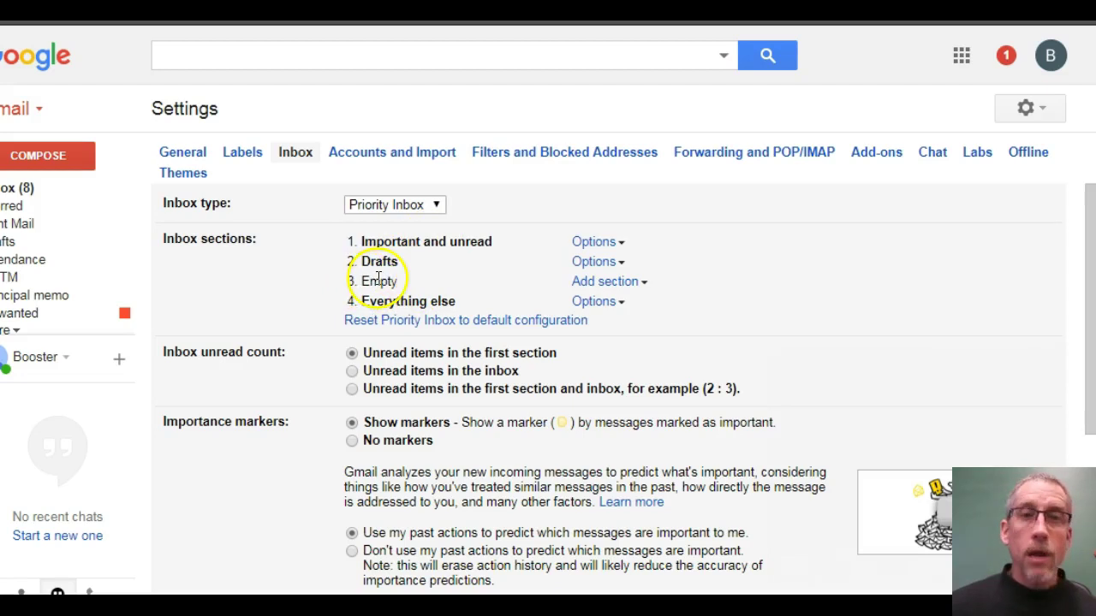
click(643, 283)
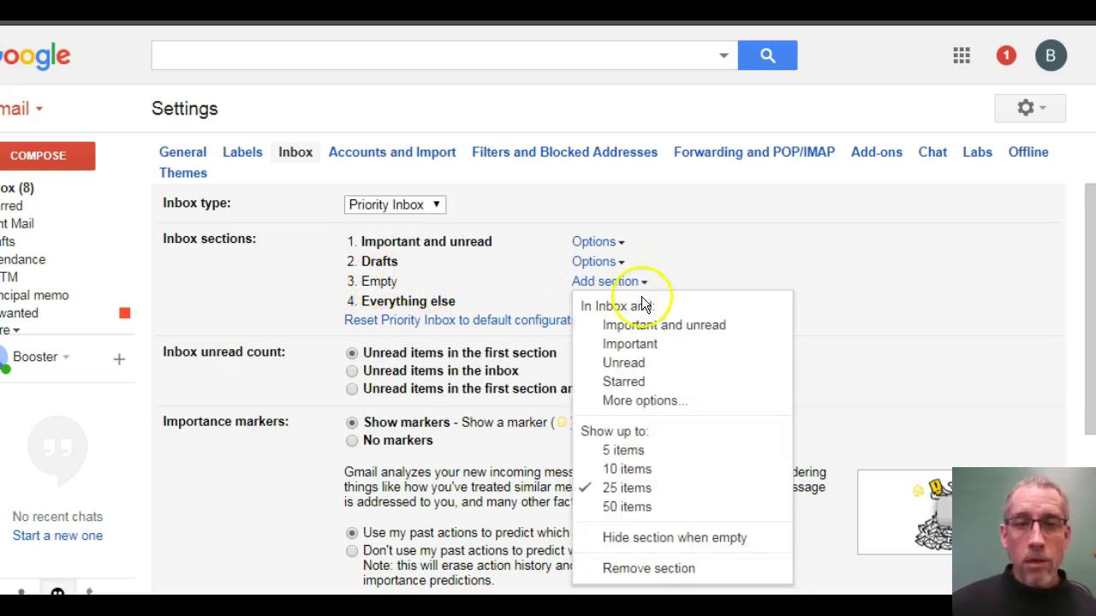
click(631, 383)
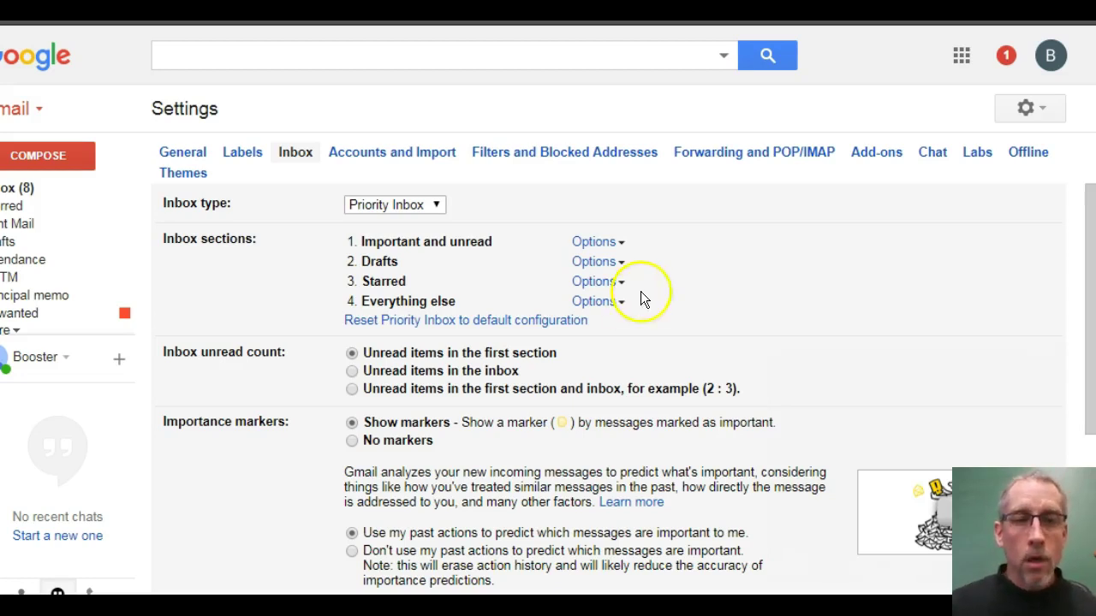
- Save the changes made to the inbox settings
scroll(685, 248, down, 3)
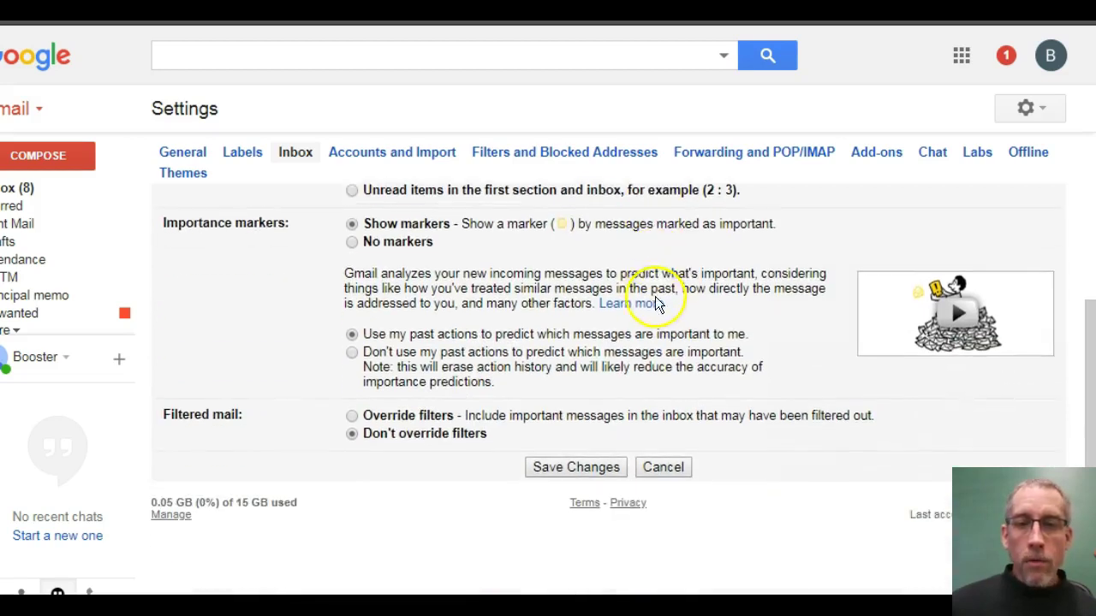
scroll(620, 245, down, 2)
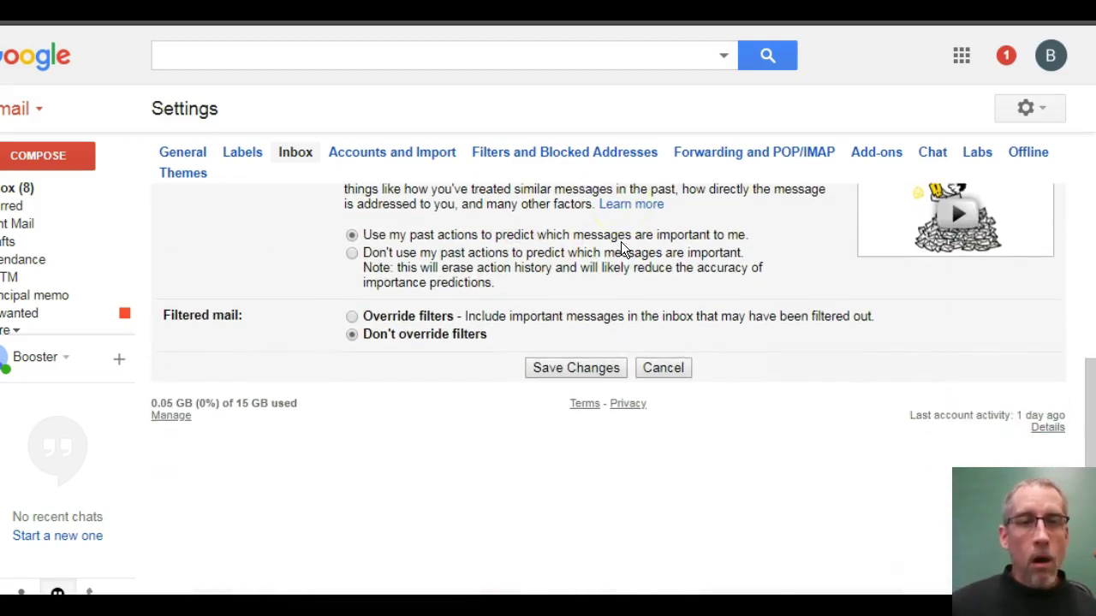
click(589, 372)
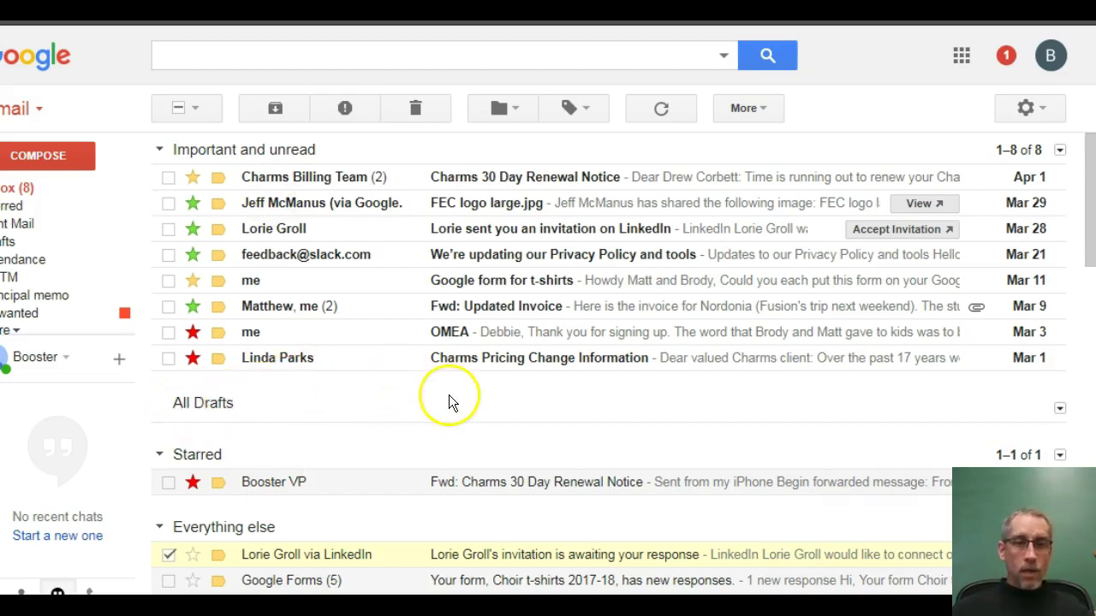
- Read the unread OMEA message in the Important and unread section, then return to the inbox and reload it
scroll(452, 402, down, 1)
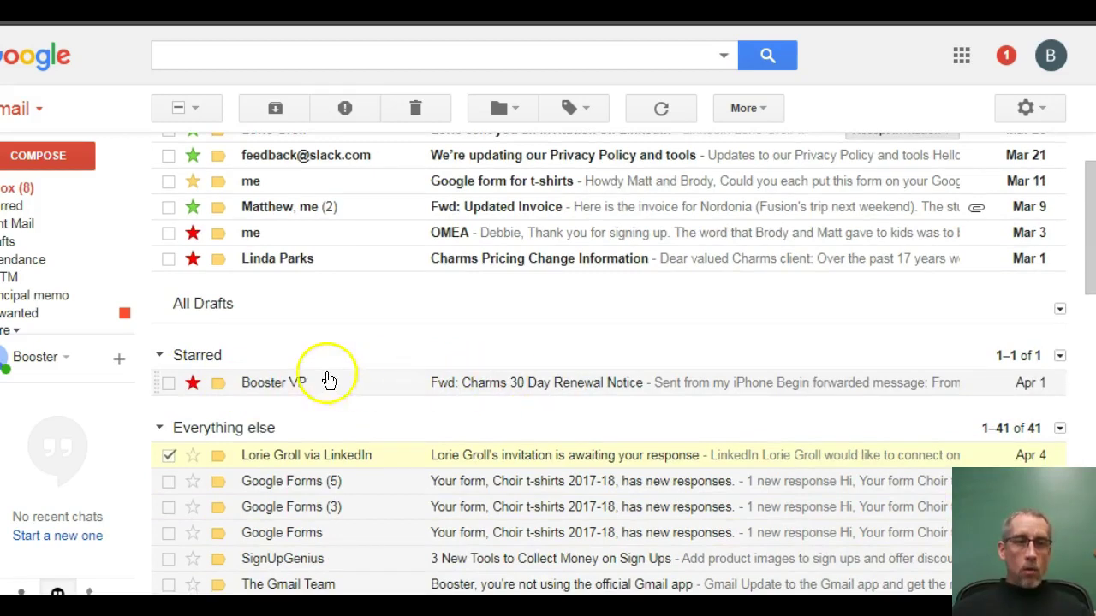
scroll(257, 360, up, 1)
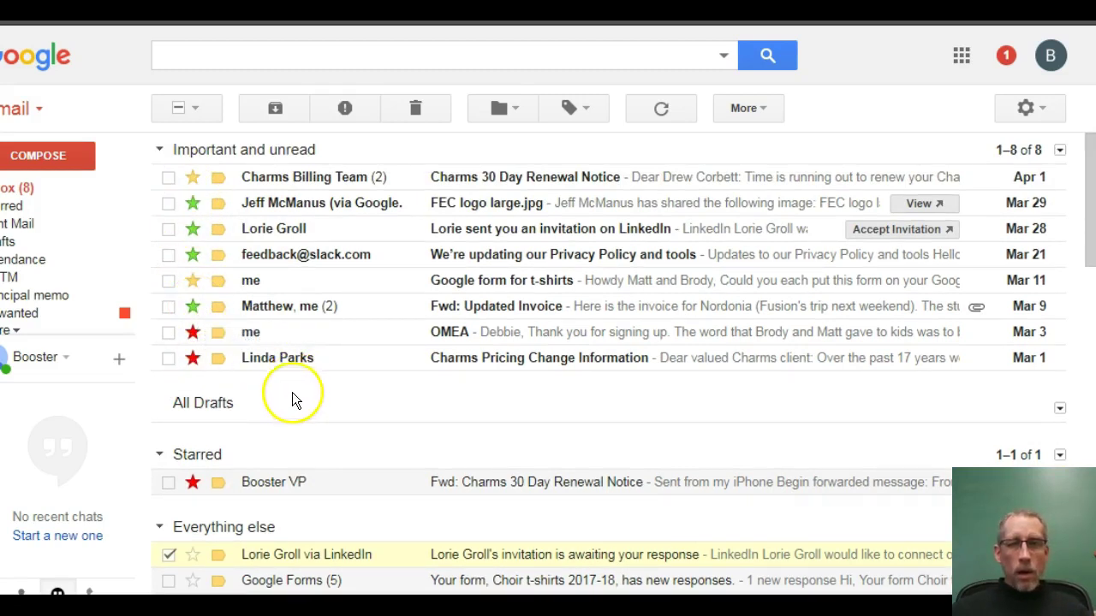
click(502, 338)
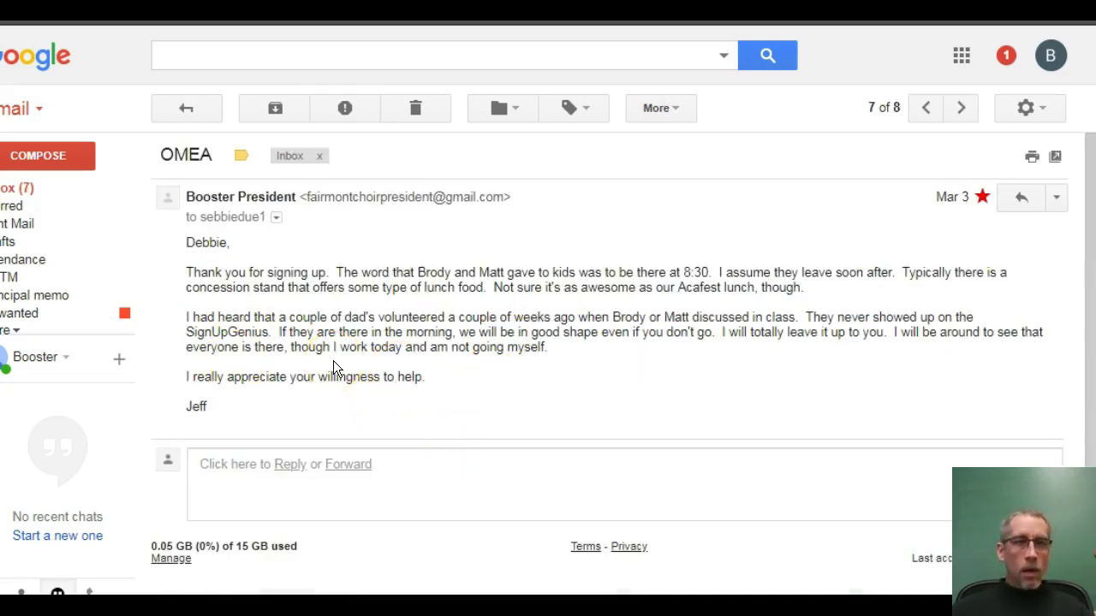
click(176, 107)
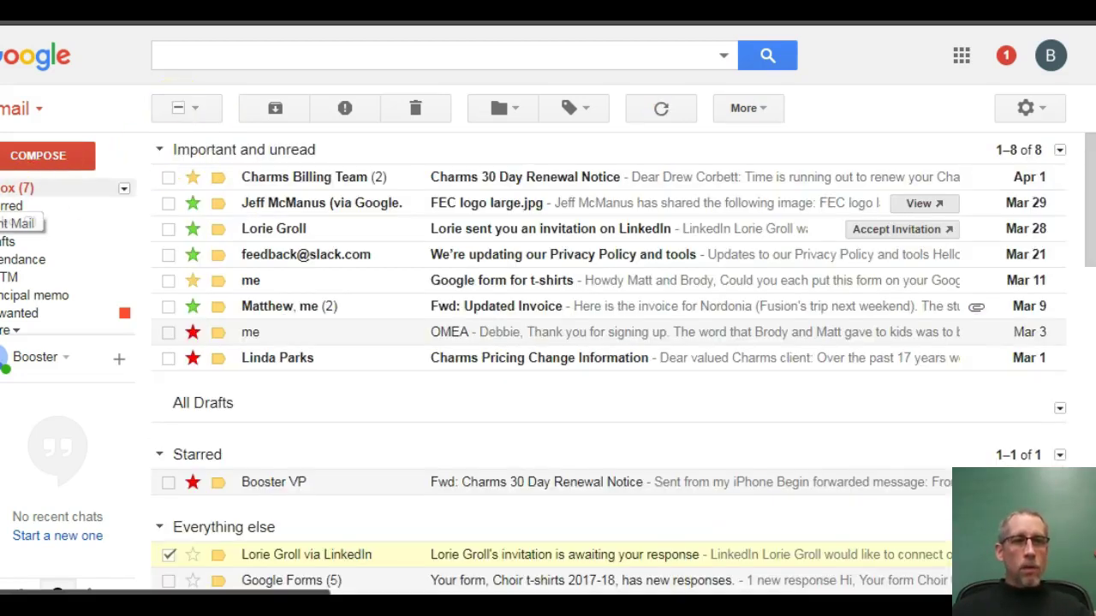
click(22, 190)
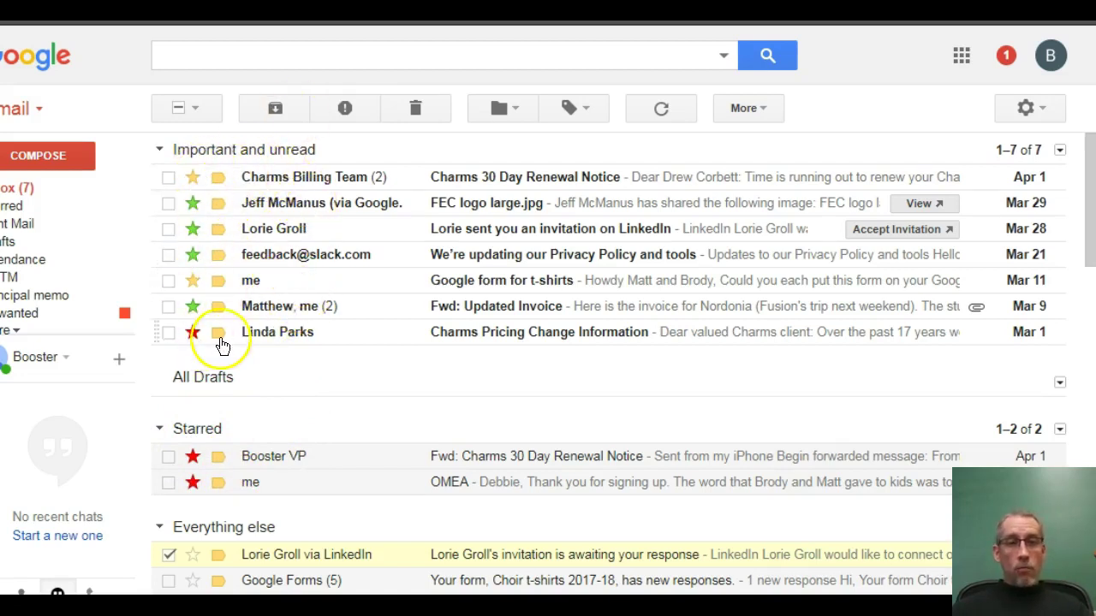
- Remove the star from the OMEA message in the Starred section and reload the inbox
scroll(221, 344, down, 1)
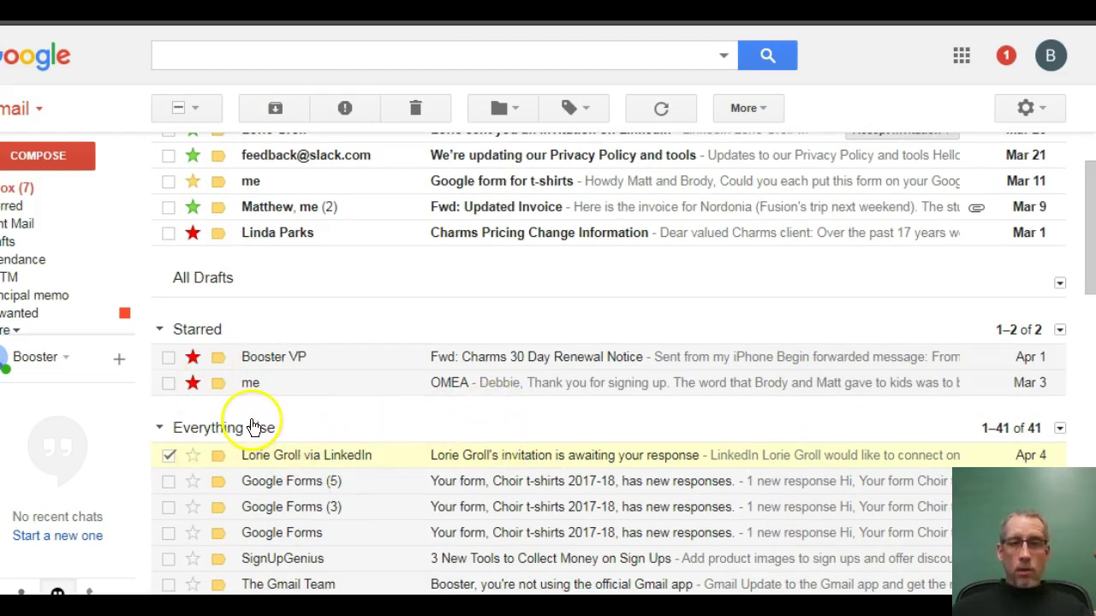
click(193, 385)
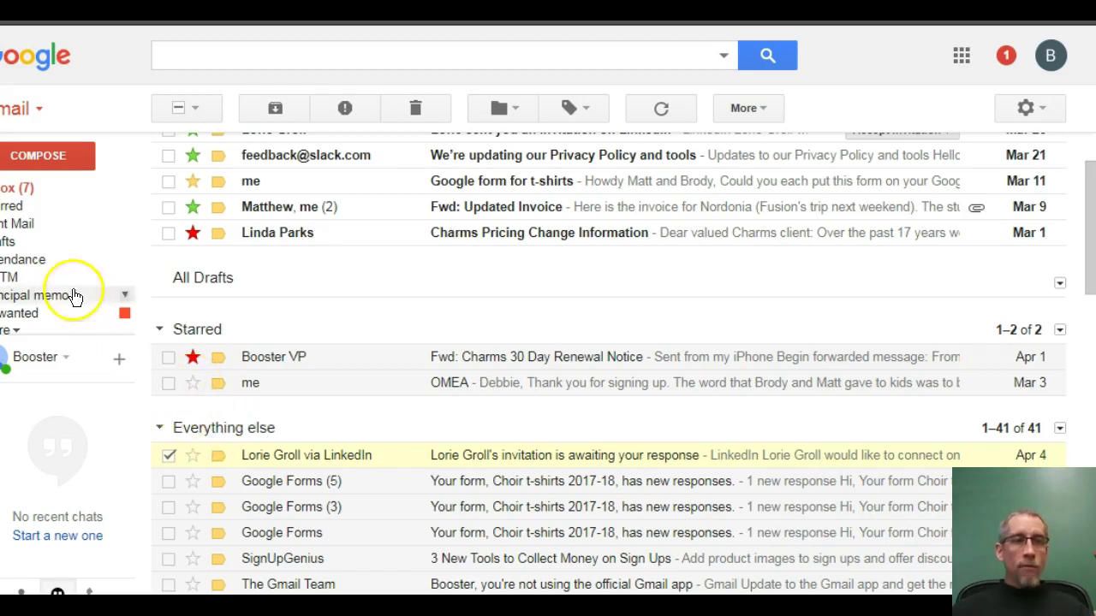
click(15, 187)
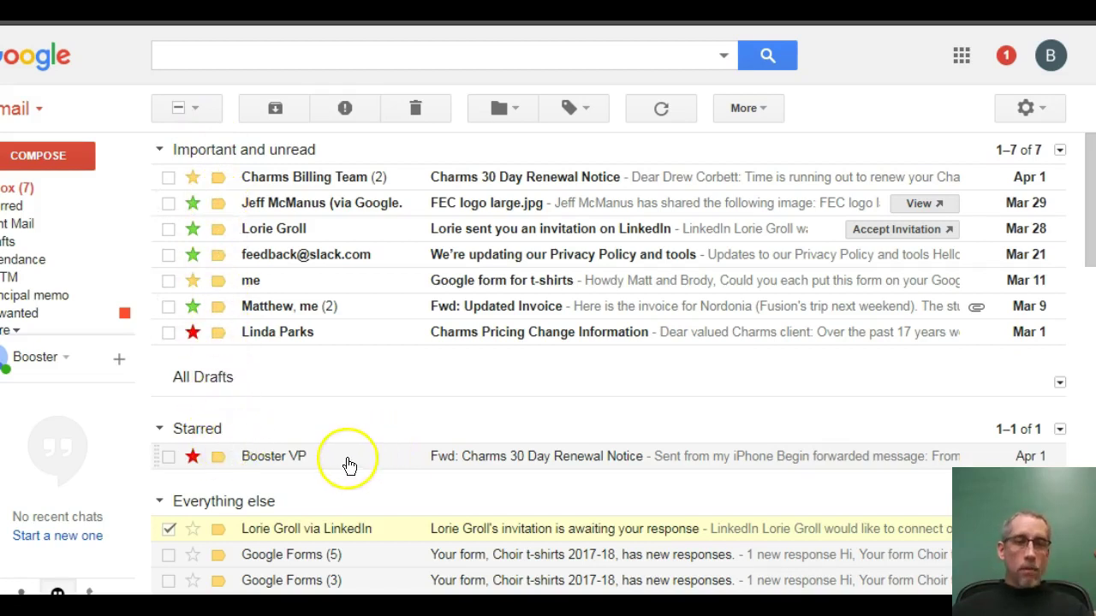
- Deselect the LinkedIn invitation message under Everything else and remove the stars from all messages in Important and unread
scroll(434, 411, down, 1)
click(168, 431)
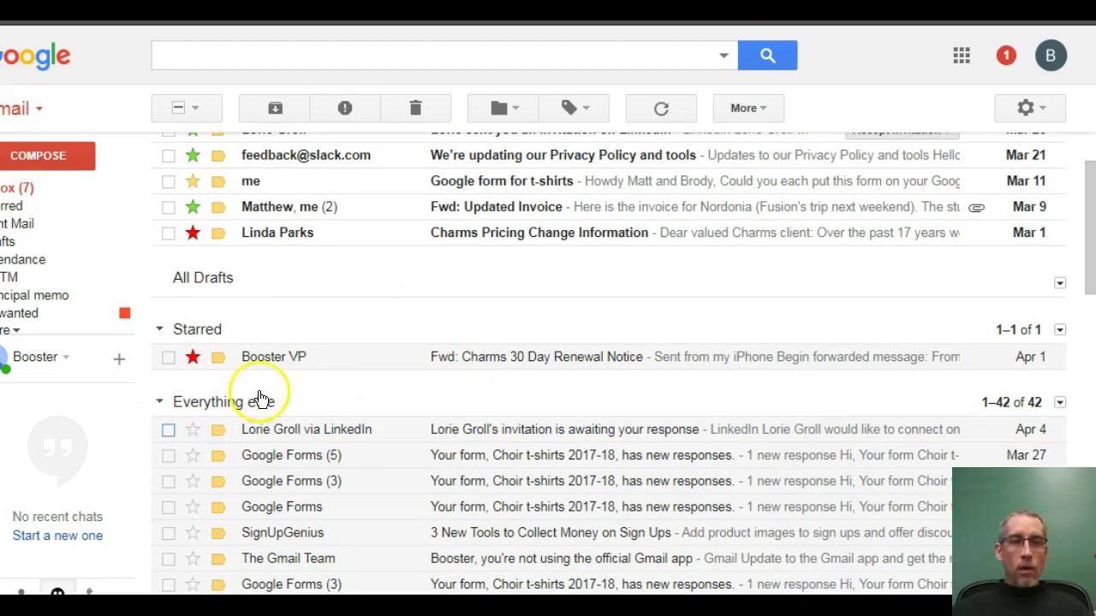
scroll(322, 362, up, 1)
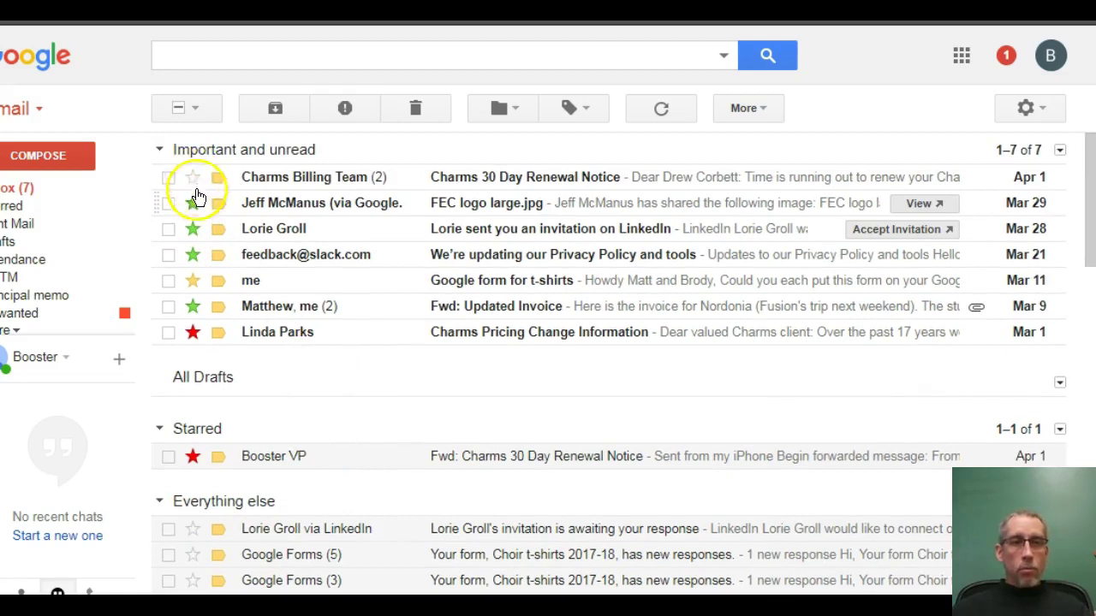
click(192, 230)
click(192, 255)
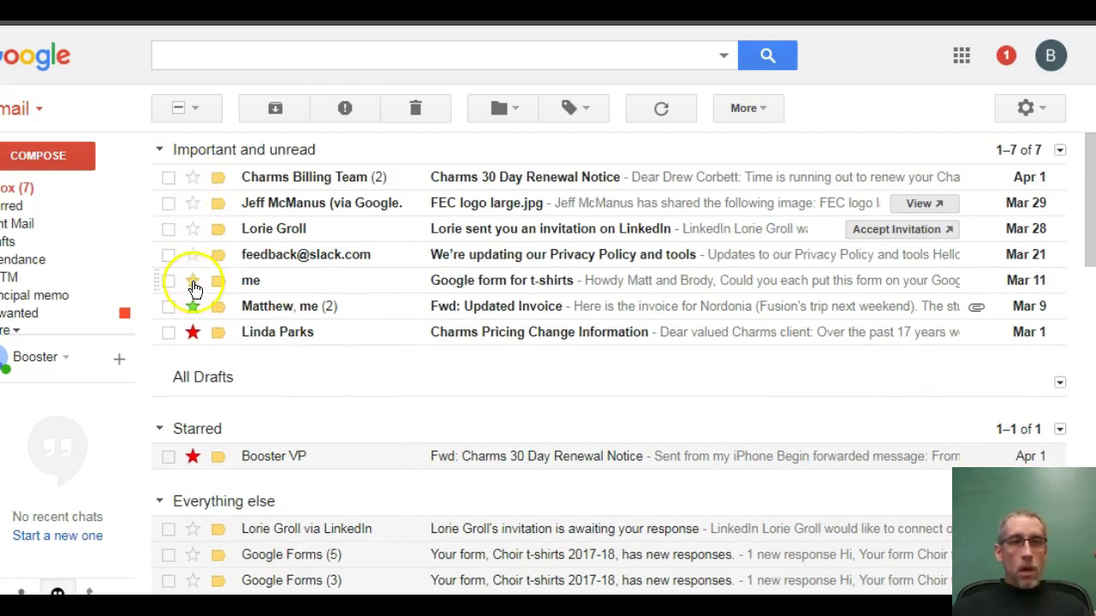
click(193, 280)
click(192, 305)
click(193, 332)
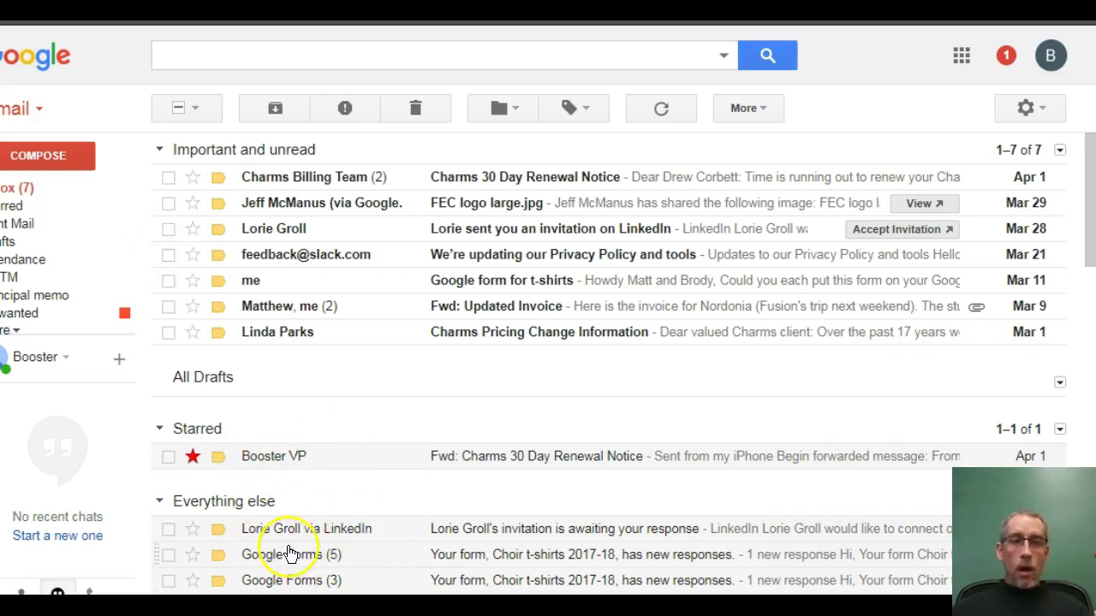
mouse_move(289, 555)
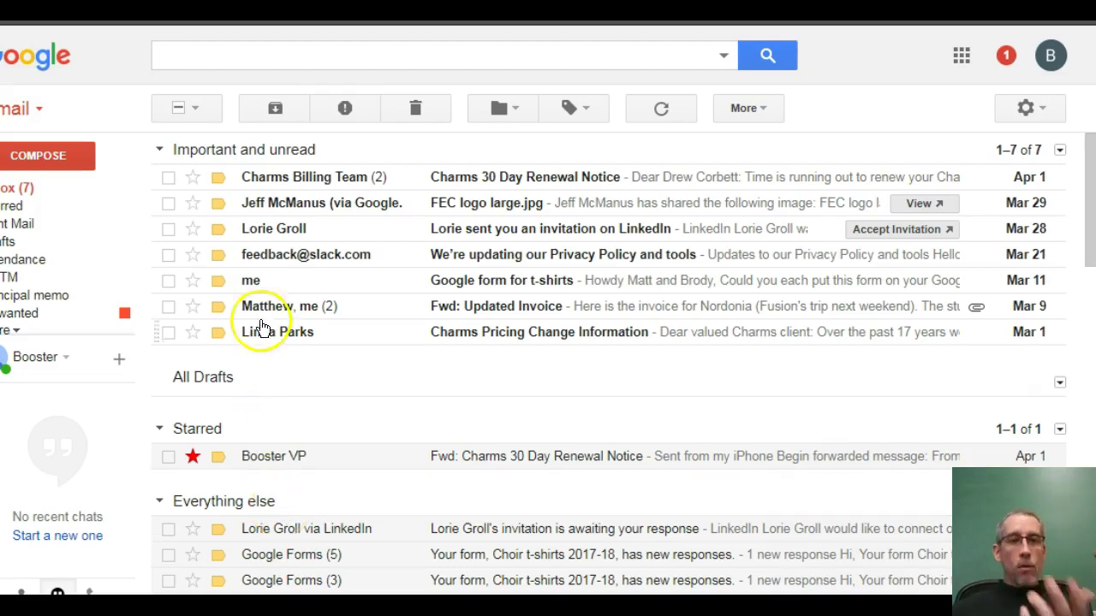
mouse_move(290, 313)
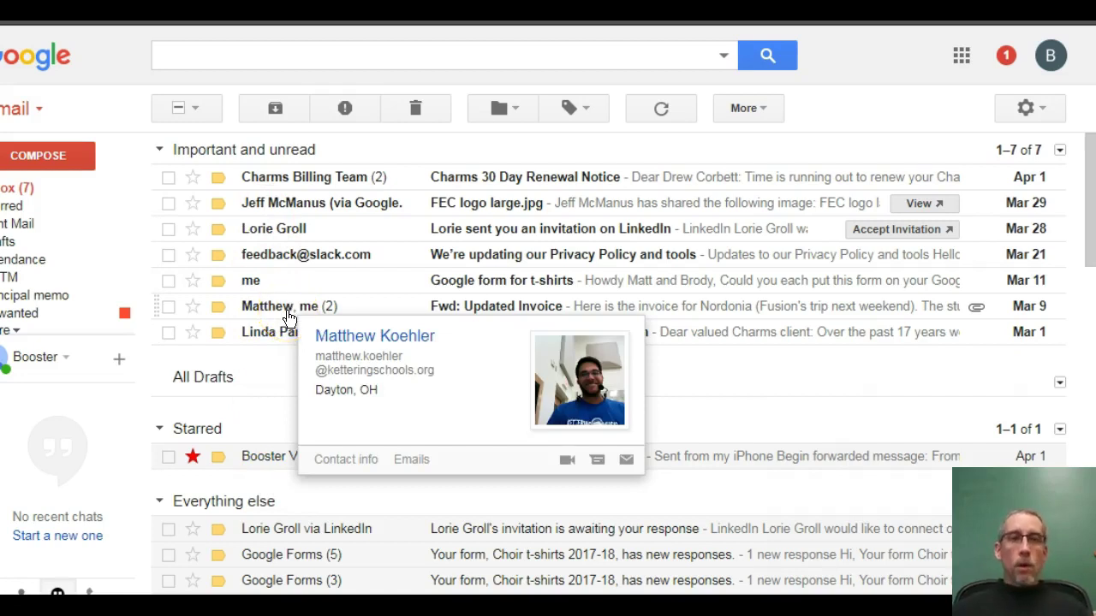
mouse_move(299, 257)
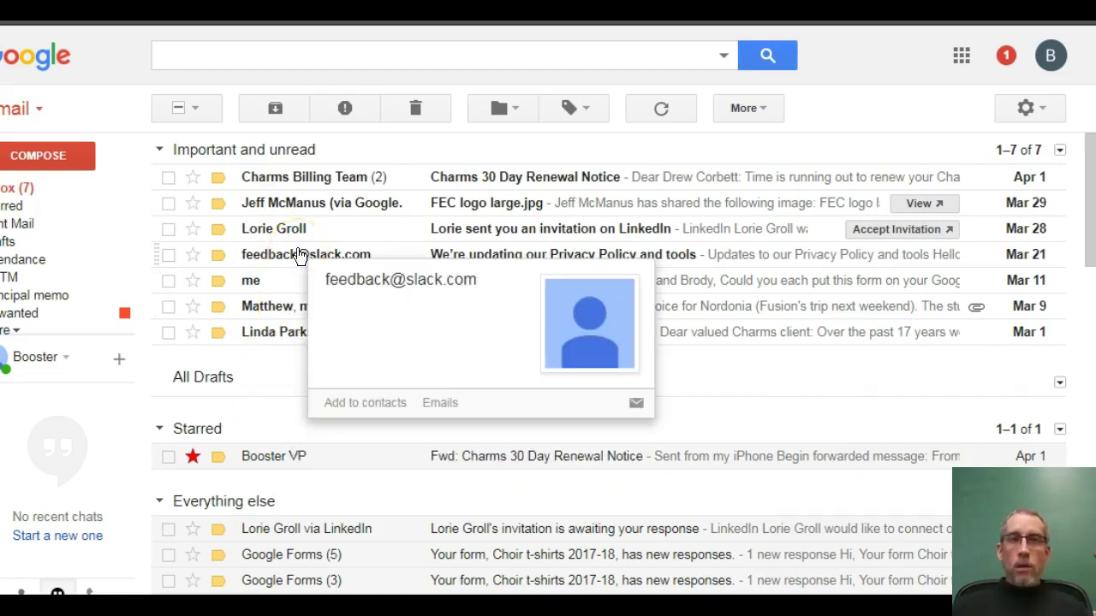